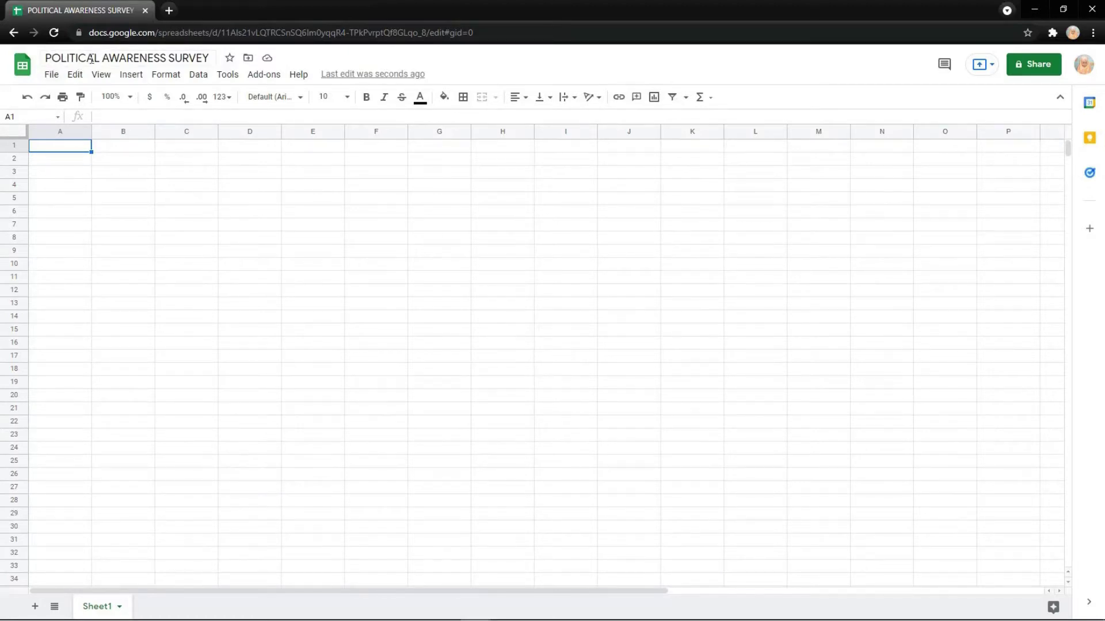
Load the Political Awareness Survey template through Kulfi Forms' template search.
{"action": "left_click", "coordinate": [263, 74]}
{"action": "mouse_move", "coordinate": [294, 128]}
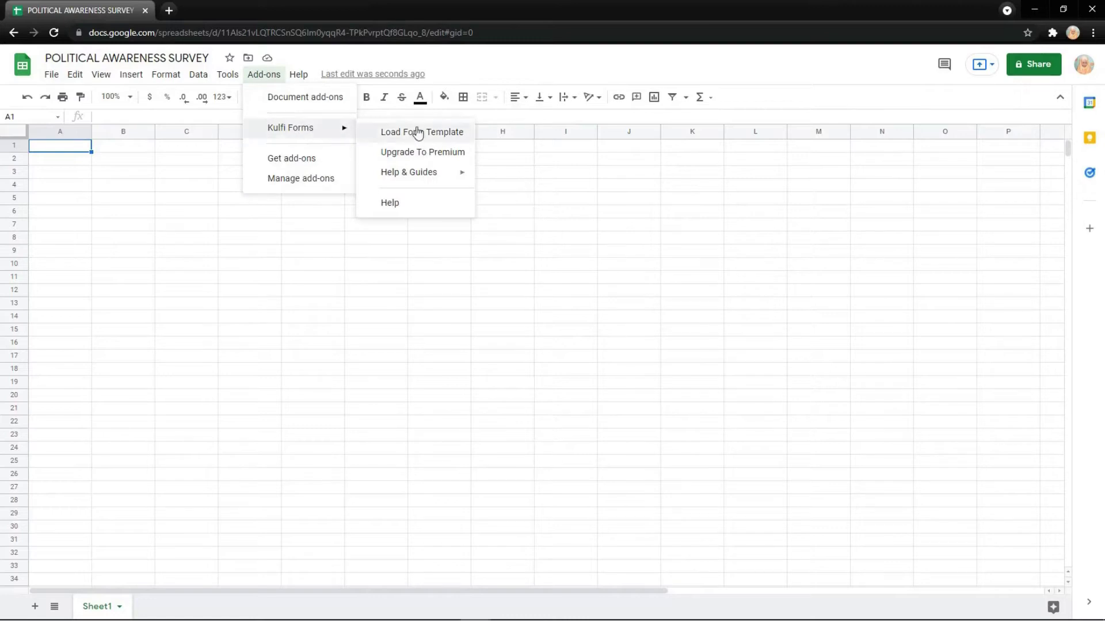
{"action": "left_click", "coordinate": [418, 132]}
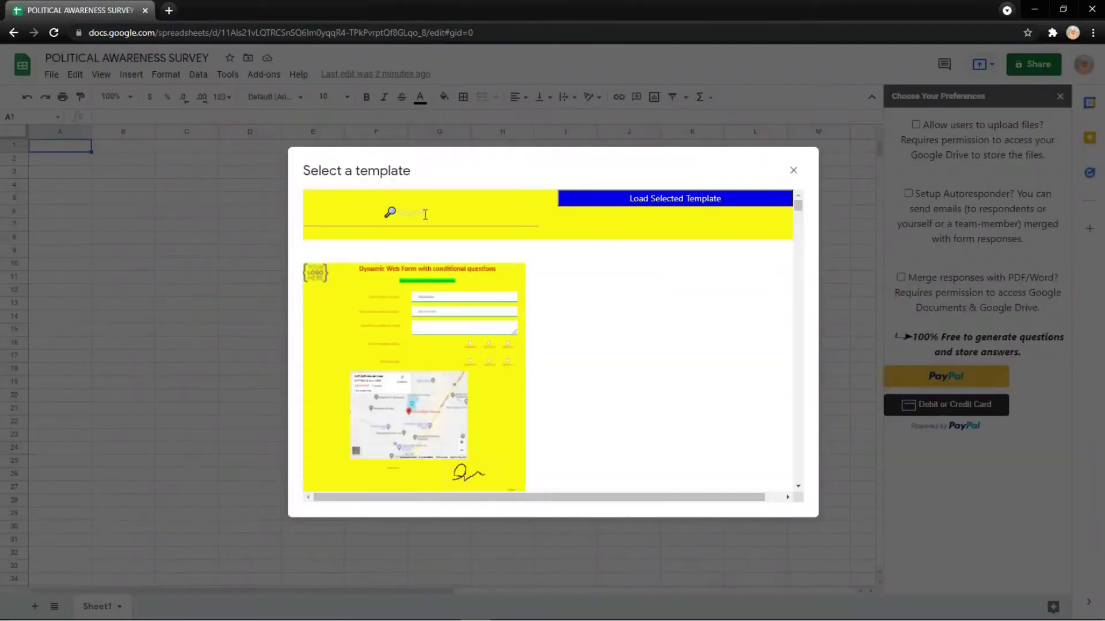
{"action": "left_click", "coordinate": [425, 215]}
{"action": "type", "text": "olitical"}
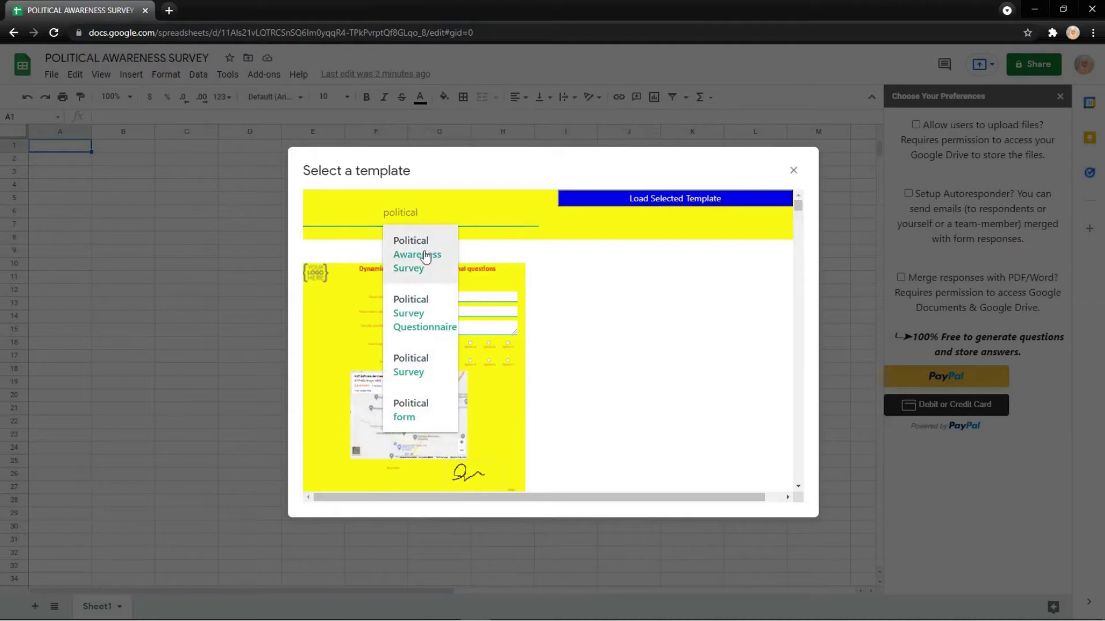
{"action": "left_click", "coordinate": [417, 254]}
{"action": "left_click", "coordinate": [328, 327]}
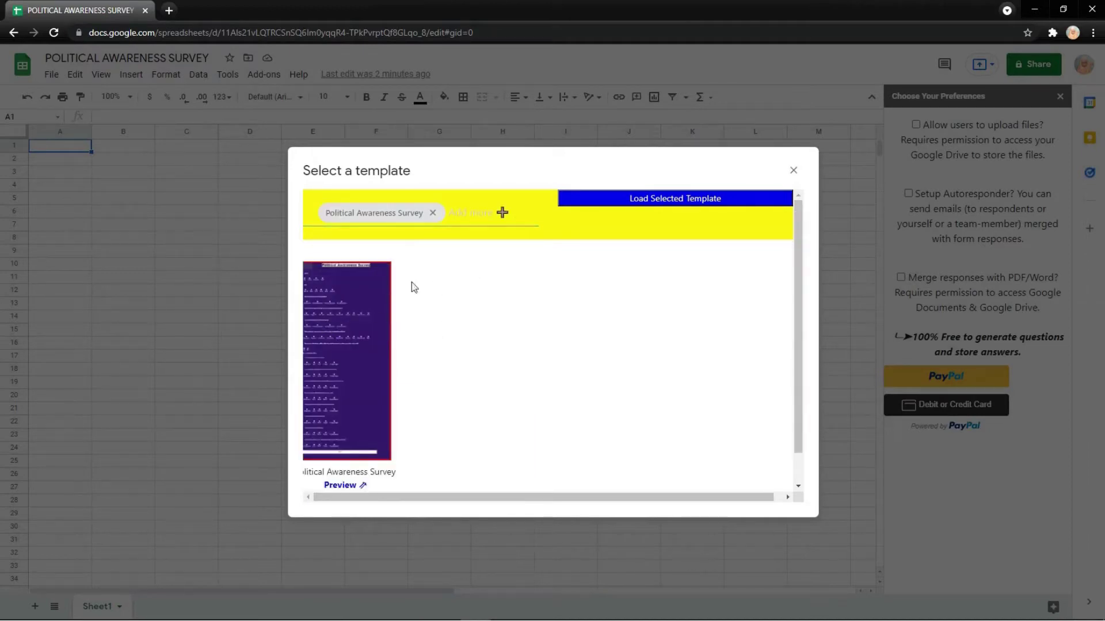
{"action": "left_click", "coordinate": [595, 200]}
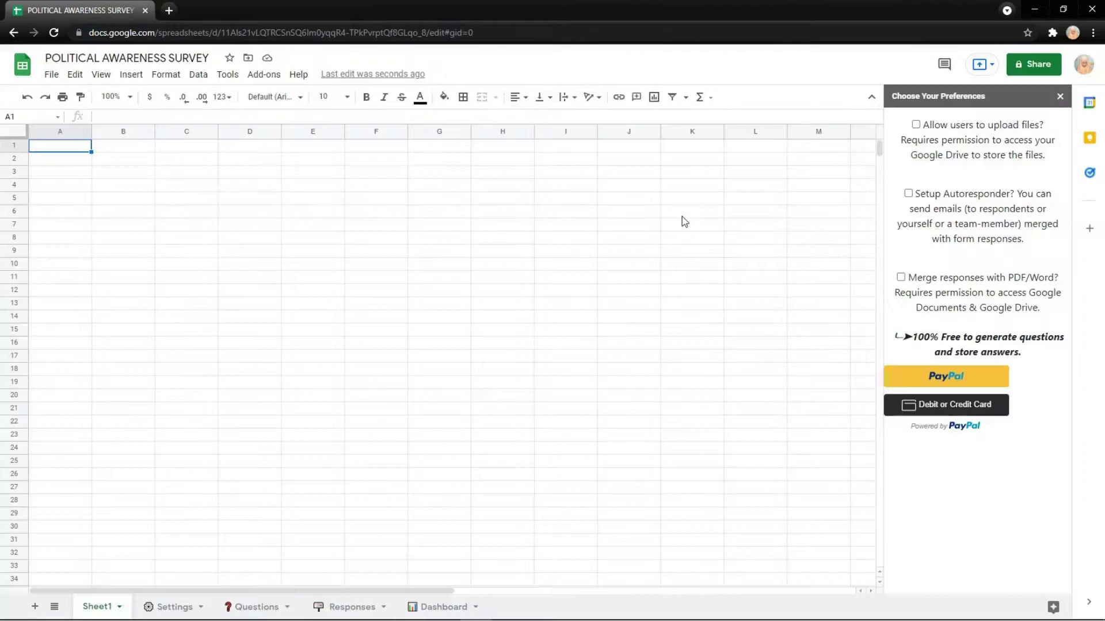
Look through the new Dashboard, Questions and Settings sheets, ending on Settings.
{"action": "left_click", "coordinate": [436, 607]}
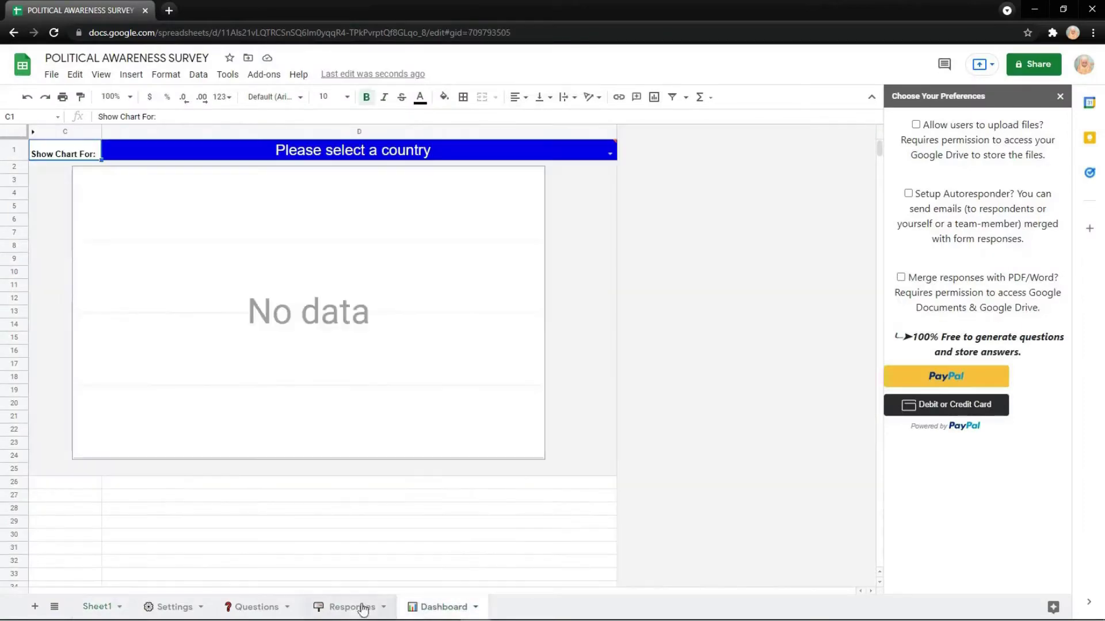
{"action": "left_click", "coordinate": [332, 609]}
{"action": "left_click", "coordinate": [255, 607]}
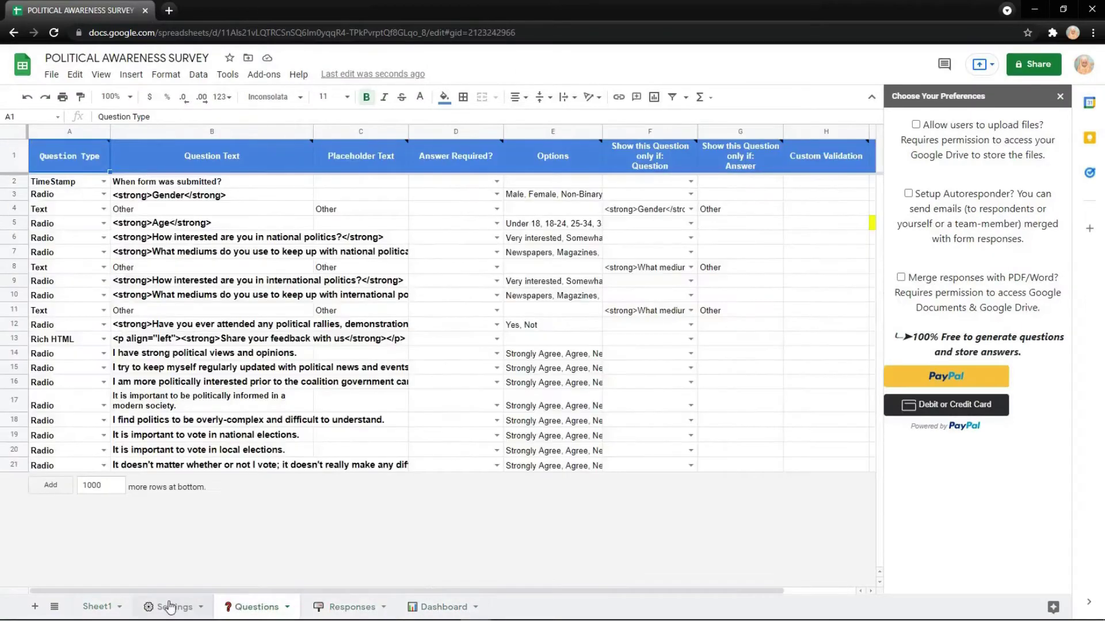
{"action": "left_click", "coordinate": [173, 607]}
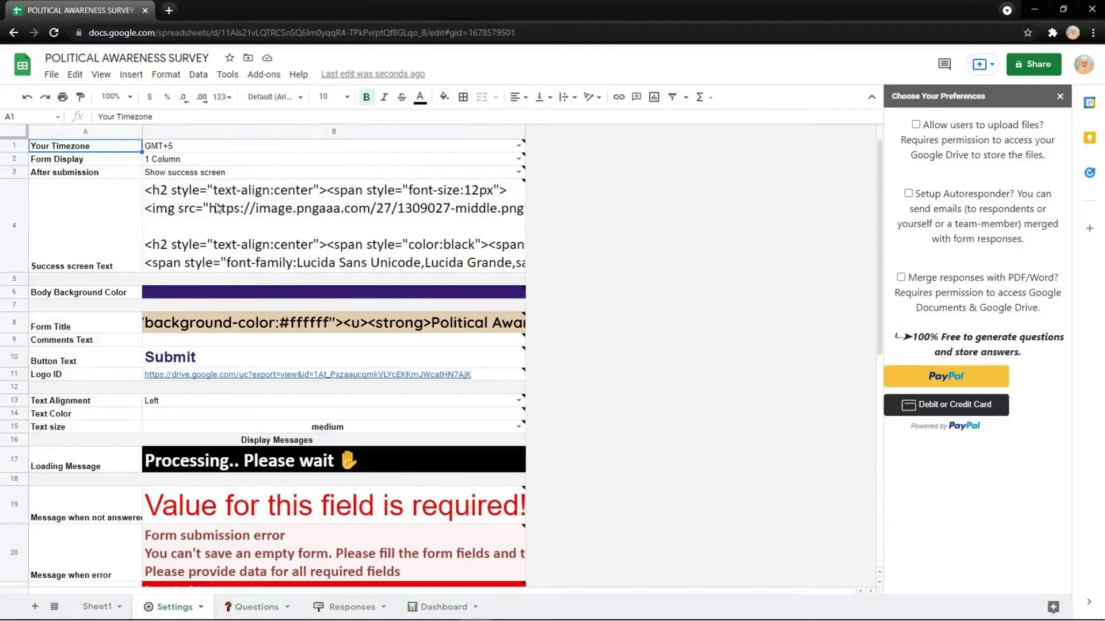
Reload the sheet, request the Kulfi Forms web link and authorize the add-on.
{"action": "left_click", "coordinate": [53, 32]}
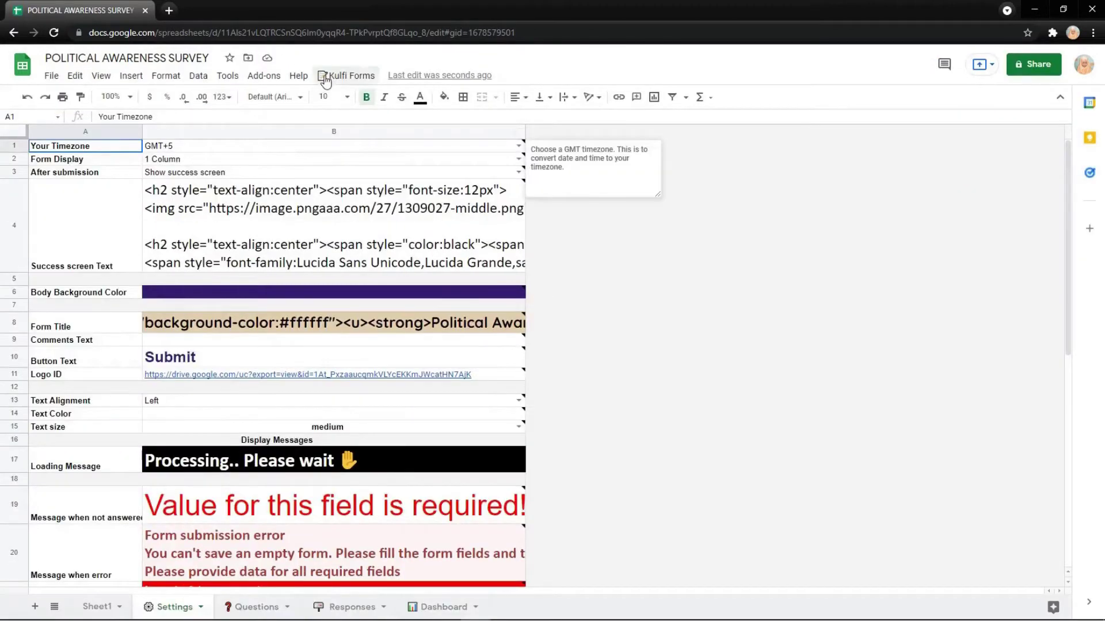
{"action": "left_click", "coordinate": [345, 75]}
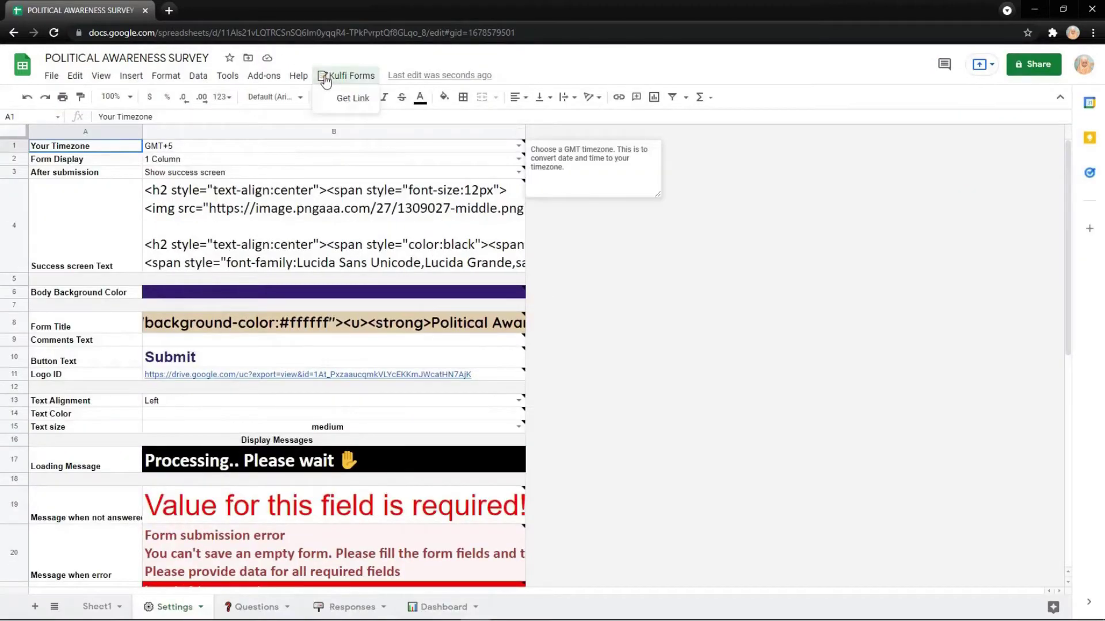
{"action": "left_click", "coordinate": [353, 96]}
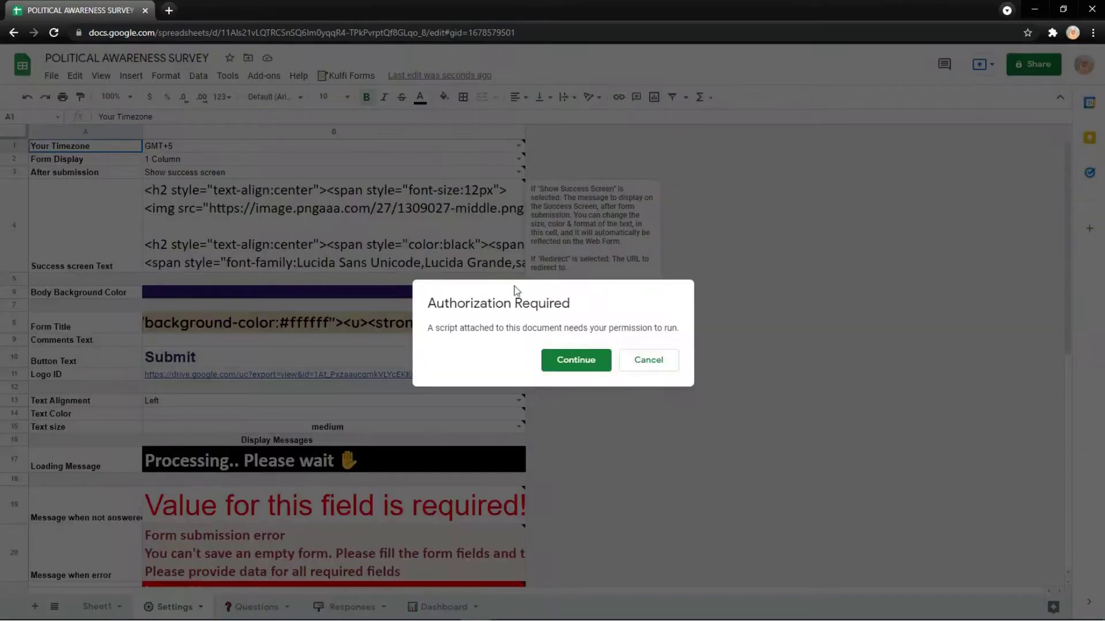
{"action": "left_click", "coordinate": [576, 360]}
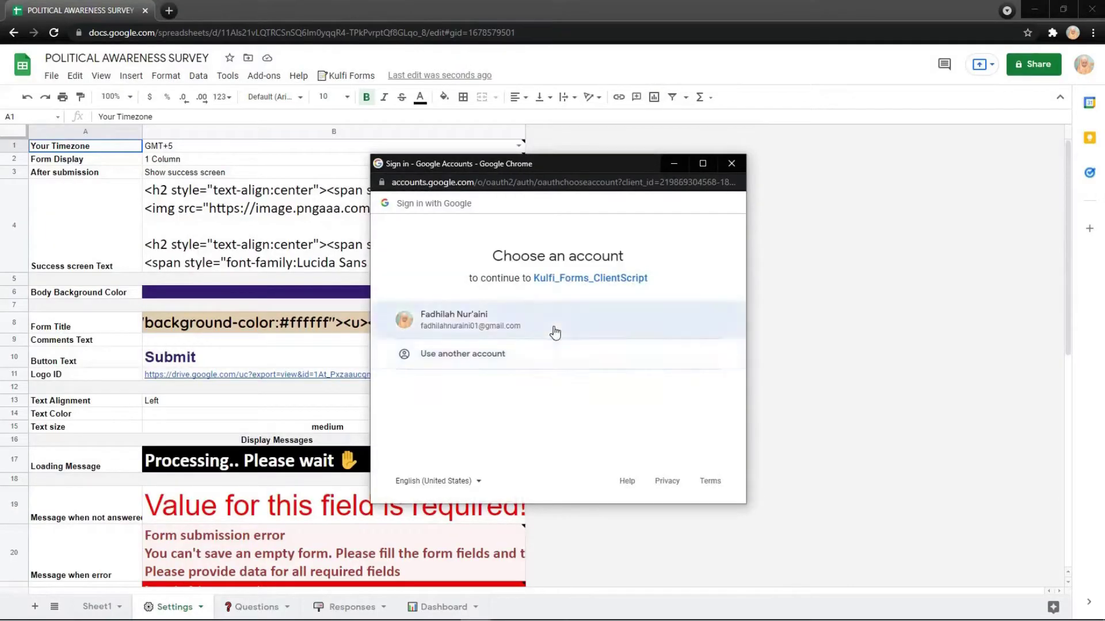
{"action": "left_click", "coordinate": [556, 332]}
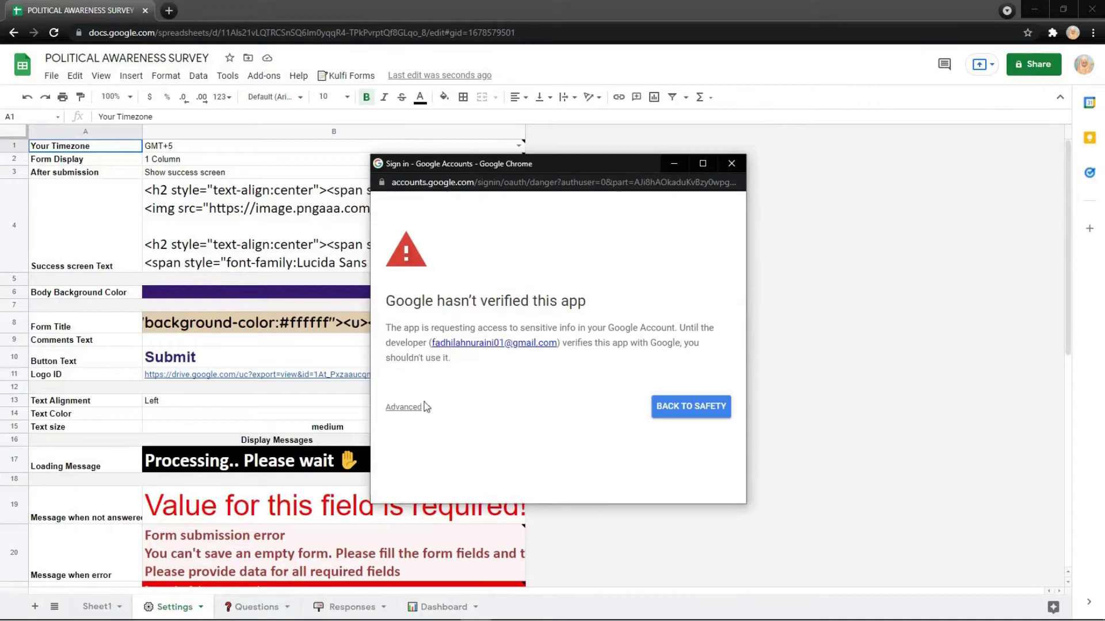
{"action": "left_click", "coordinate": [404, 407]}
{"action": "scroll", "coordinate": [564, 400], "scroll_direction": "down", "scroll_amount": 2}
{"action": "left_click", "coordinate": [494, 441]}
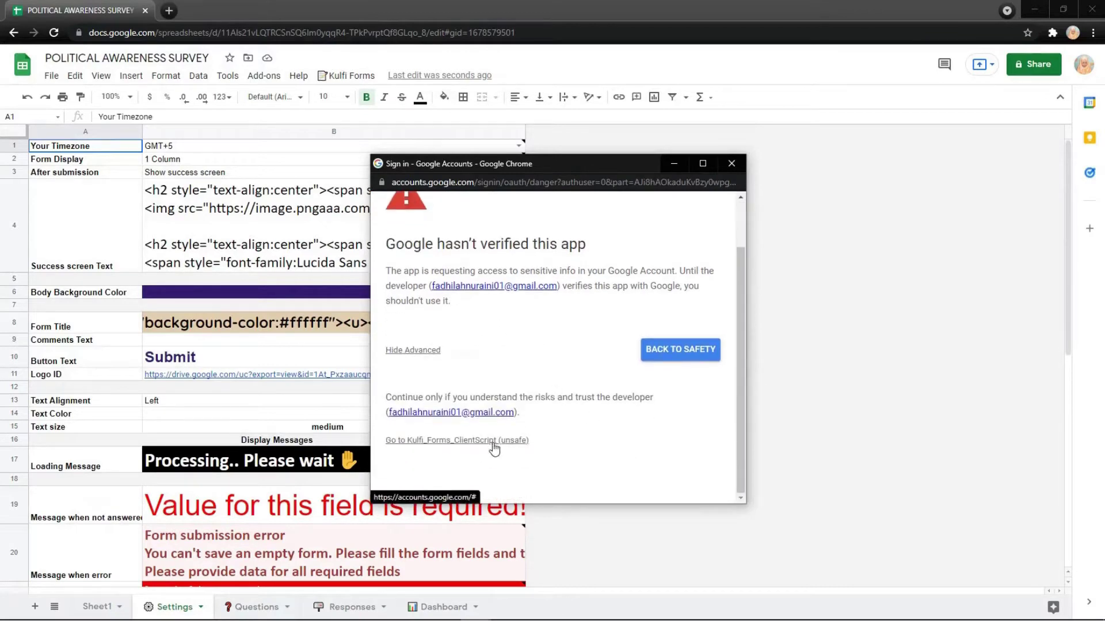
{"action": "scroll", "coordinate": [617, 411], "scroll_direction": "down", "scroll_amount": 3}
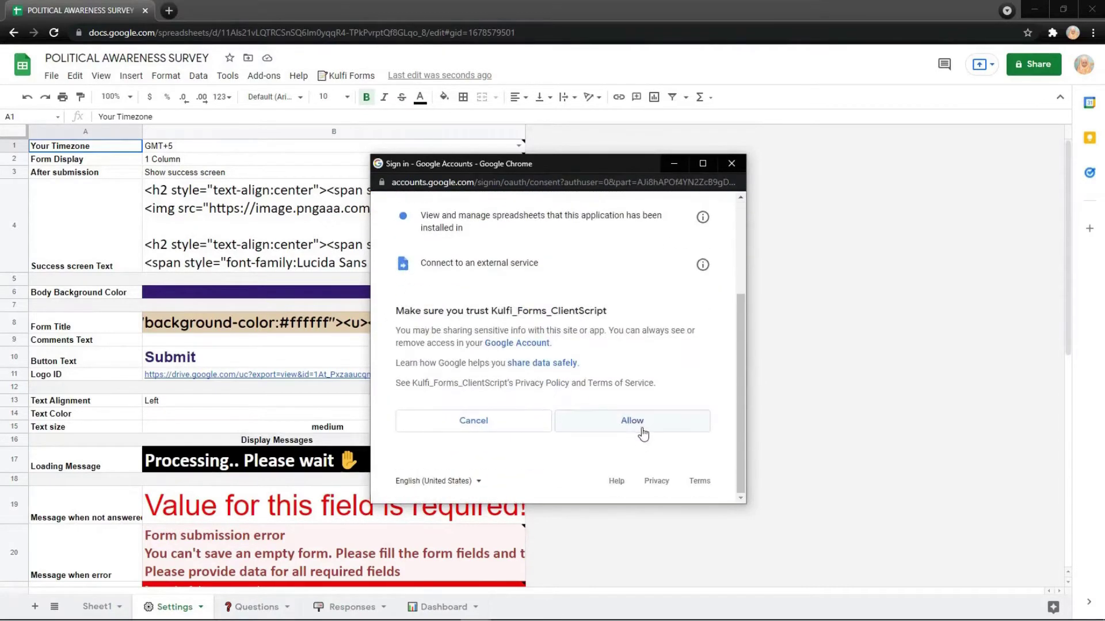
{"action": "left_click", "coordinate": [632, 421]}
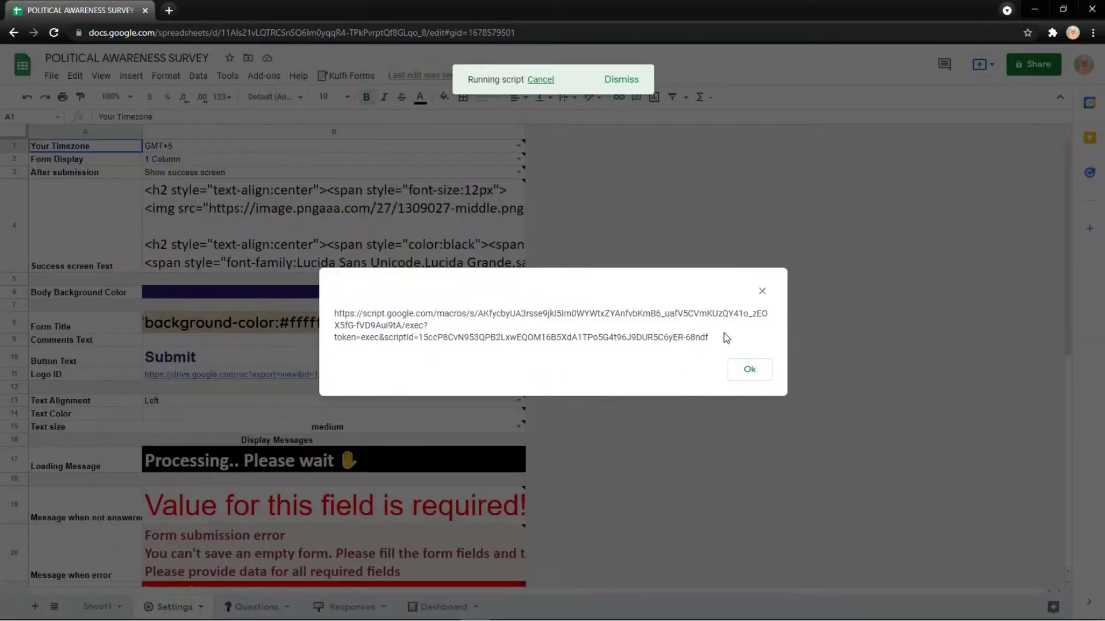
Copy the generated form link and open it in a new browser tab.
{"action": "left_click_drag", "start_coordinate": [723, 339], "coordinate": [360, 288]}
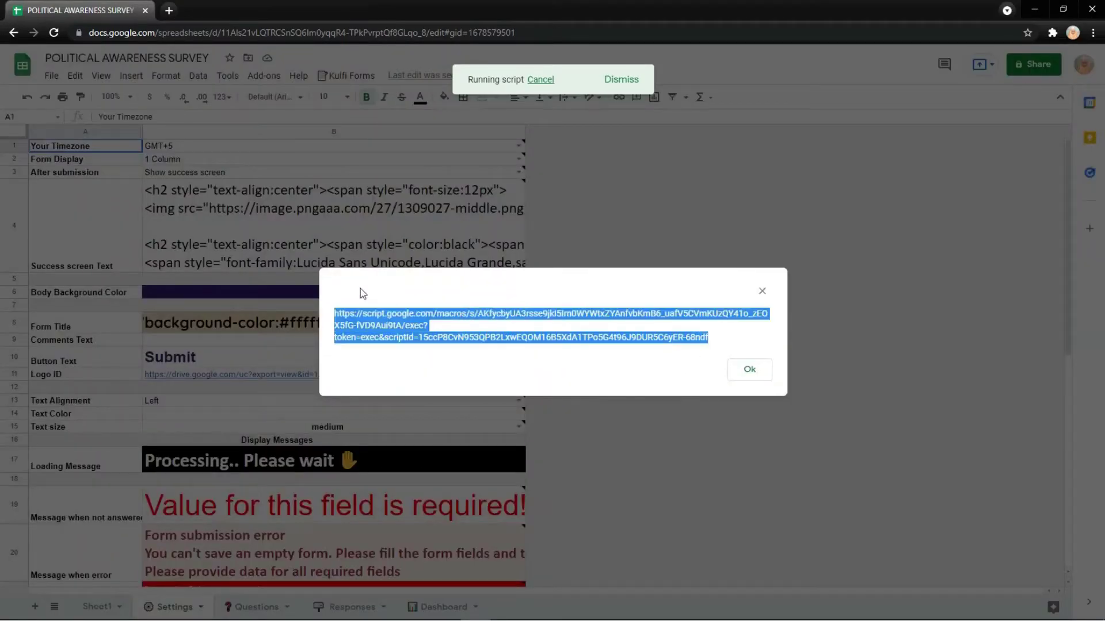
{"action": "key", "text": "ctrl+c"}
{"action": "left_click", "coordinate": [168, 10]}
{"action": "key", "text": "ctrl+v"}
{"action": "key", "text": "Return"}
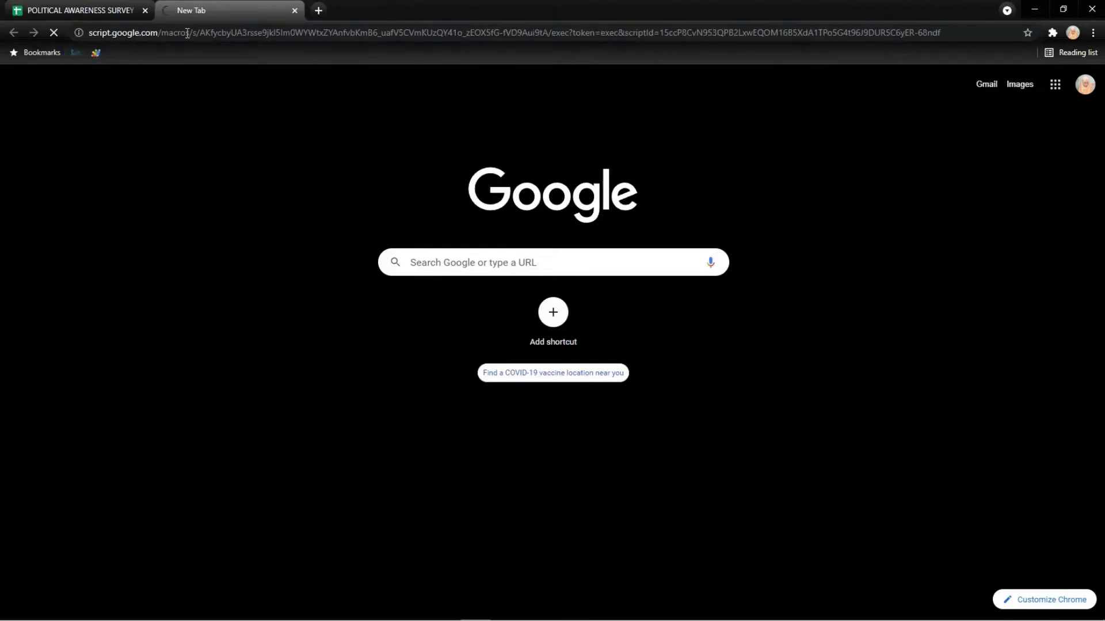
{"action": "scroll", "coordinate": [324, 188], "scroll_direction": "down", "scroll_amount": 5}
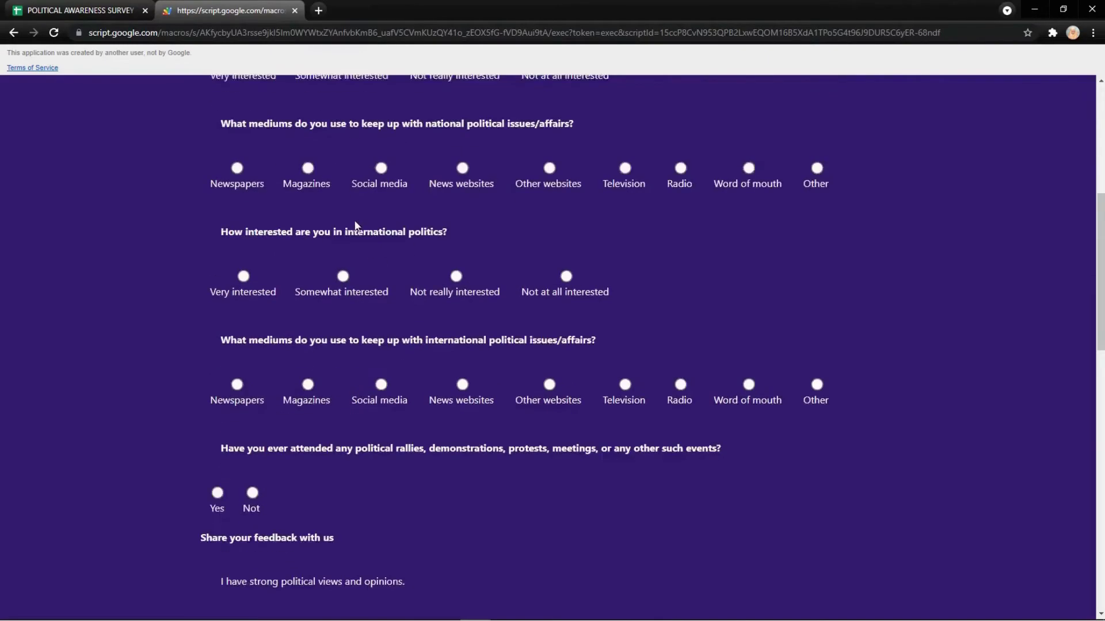
{"action": "scroll", "coordinate": [356, 231], "scroll_direction": "down", "scroll_amount": 3}
{"action": "scroll", "coordinate": [356, 230], "scroll_direction": "down", "scroll_amount": 5}
{"action": "scroll", "coordinate": [357, 231], "scroll_direction": "down", "scroll_amount": 2}
{"action": "scroll", "coordinate": [357, 231], "scroll_direction": "up", "scroll_amount": 7}
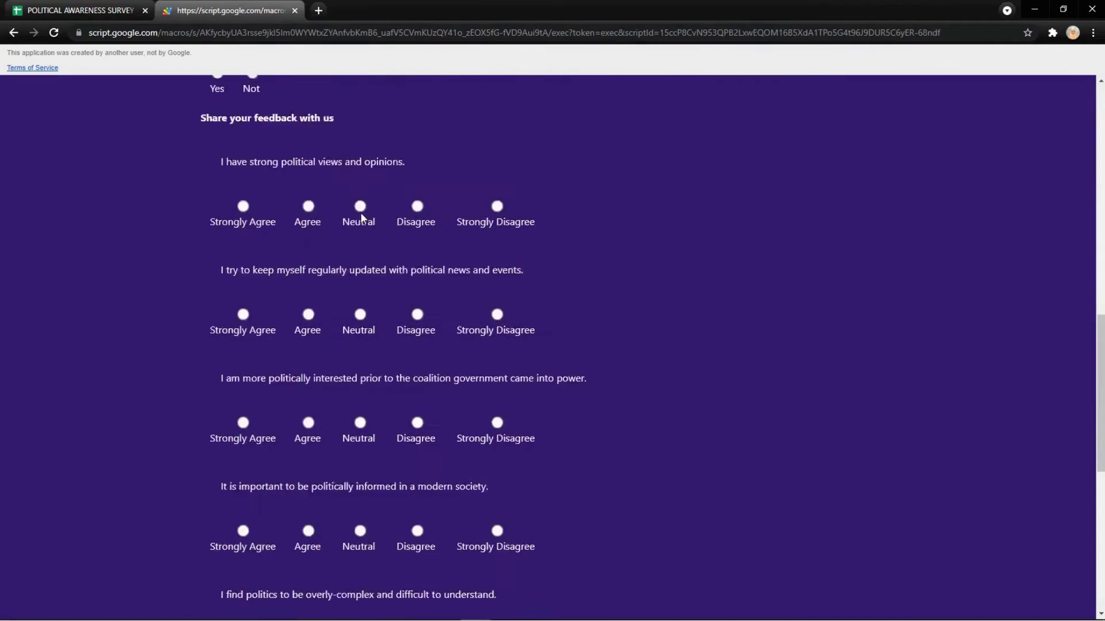
{"action": "scroll", "coordinate": [356, 231], "scroll_direction": "up", "scroll_amount": 5}
{"action": "scroll", "coordinate": [360, 206], "scroll_direction": "up", "scroll_amount": 5}
Dismiss the link dialog, go to the Questions sheet and copy row 5 (Age question).
{"action": "left_click", "coordinate": [80, 10]}
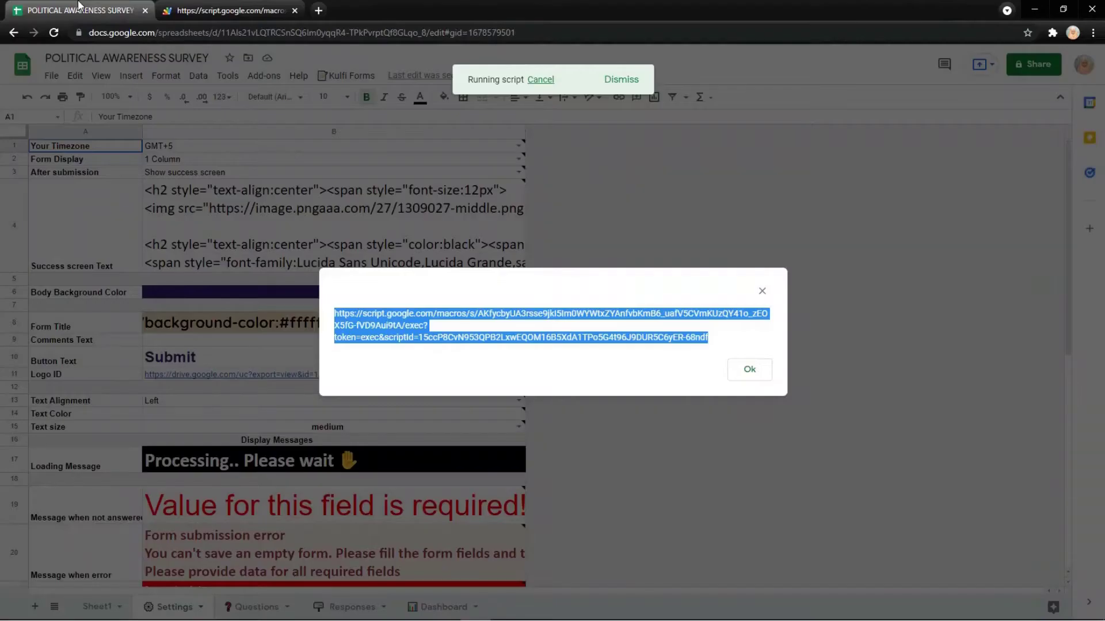
{"action": "left_click", "coordinate": [748, 371]}
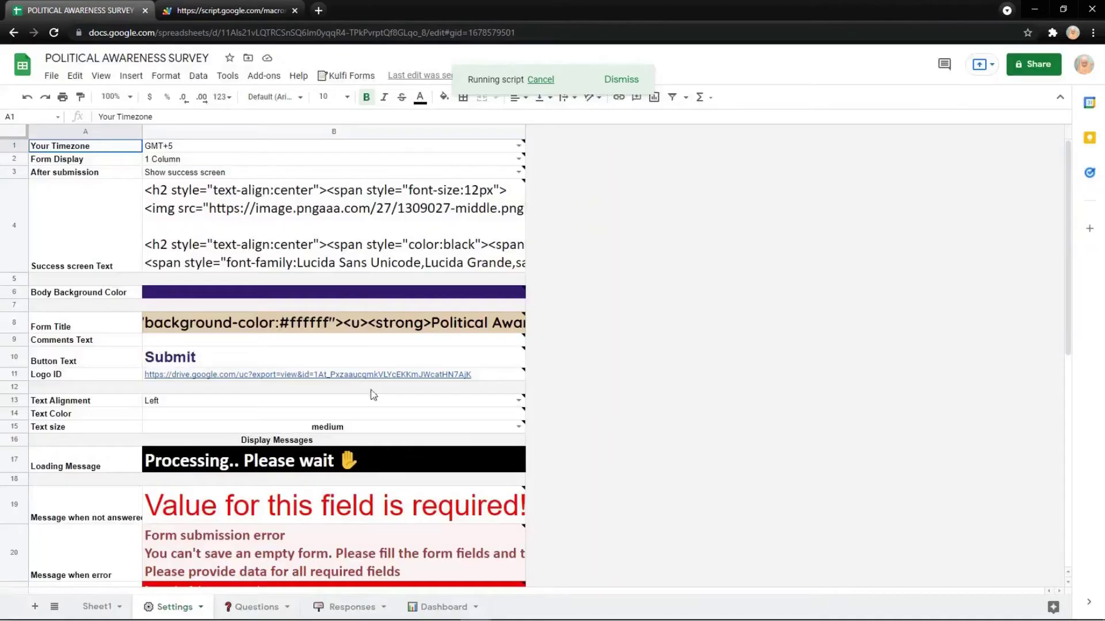
{"action": "left_click", "coordinate": [257, 607]}
{"action": "left_click", "coordinate": [139, 224]}
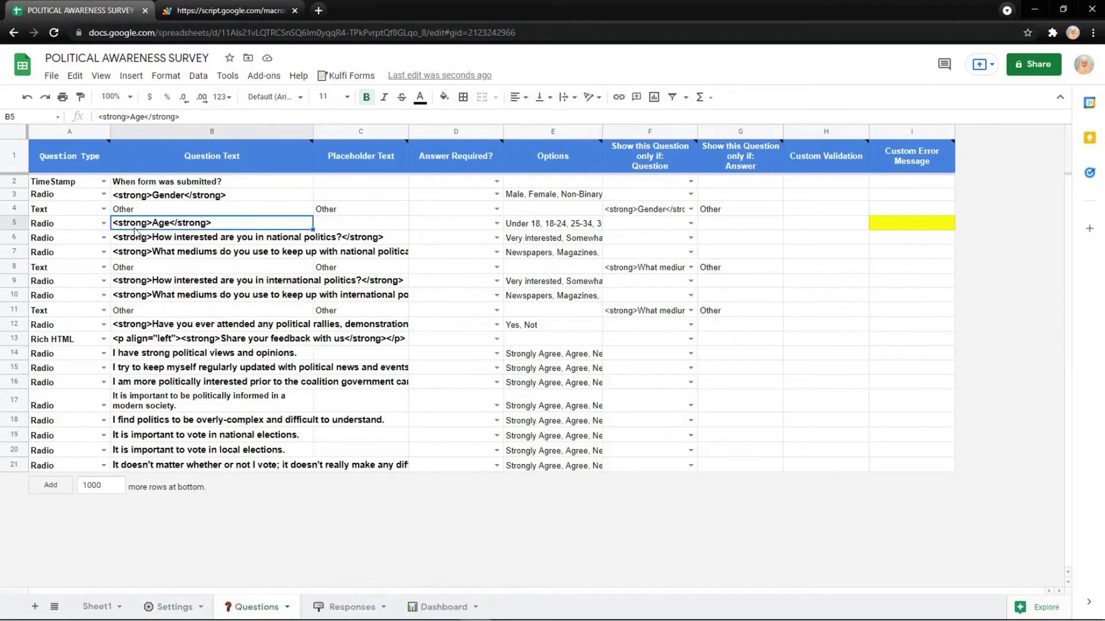
{"action": "left_click", "coordinate": [15, 224]}
{"action": "key", "text": "ctrl+c"}
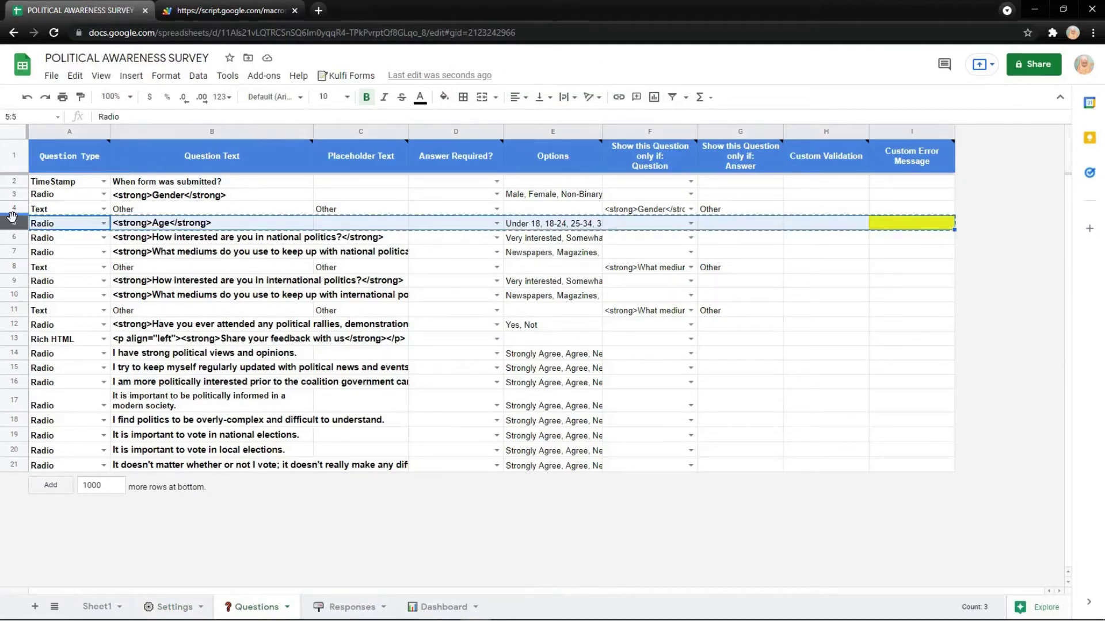
Insert a Profession question above row 5 with options Employee, Student, Other.
{"action": "right_click", "coordinate": [14, 223]}
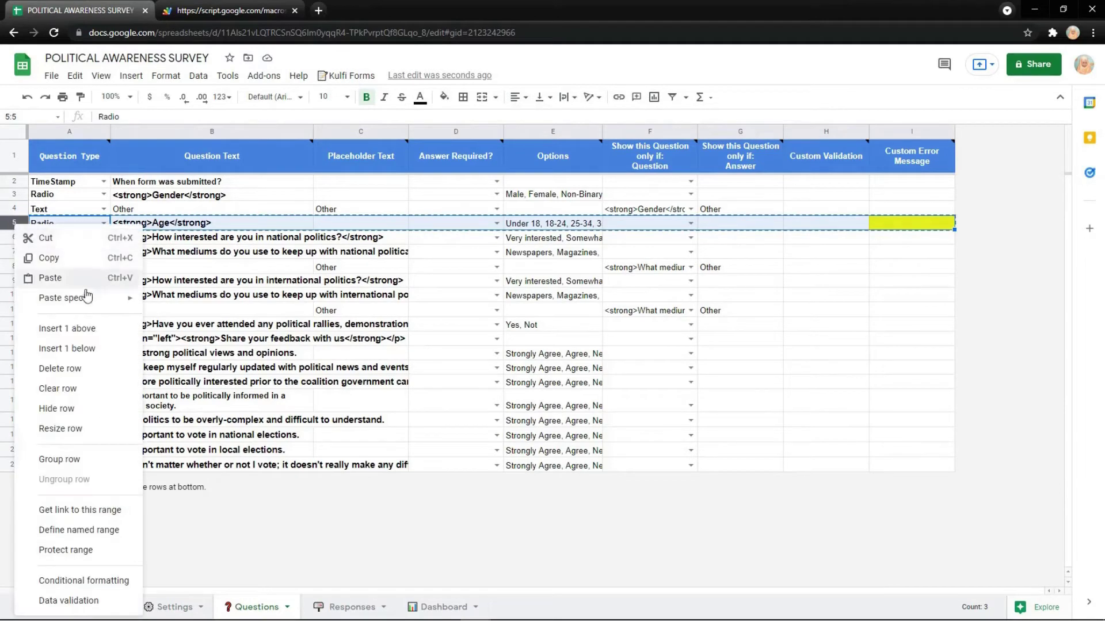
{"action": "left_click", "coordinate": [69, 326]}
{"action": "key", "text": "ctrl+v"}
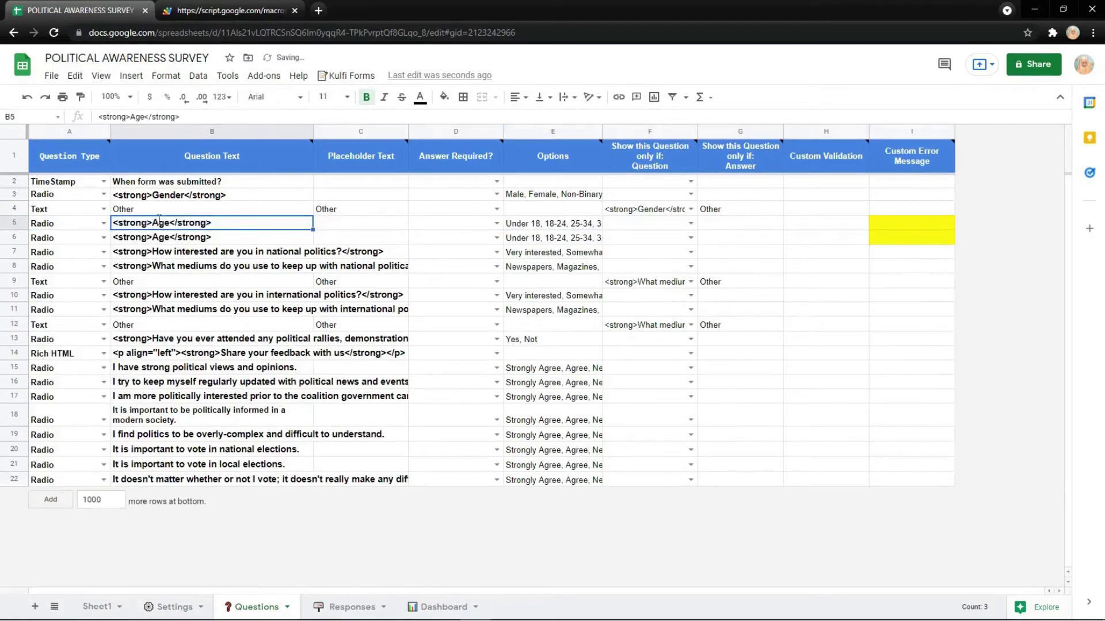
{"action": "double_click", "coordinate": [164, 223]}
{"action": "type", "text": "Professio"}
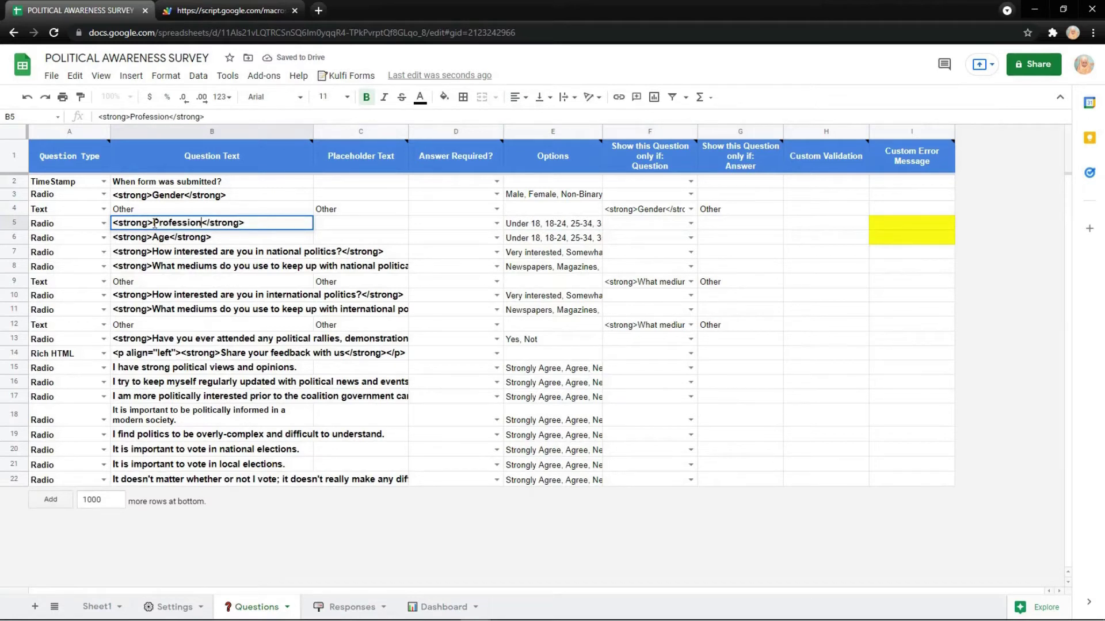
{"action": "type", "text": "n"}
{"action": "double_click", "coordinate": [552, 223]}
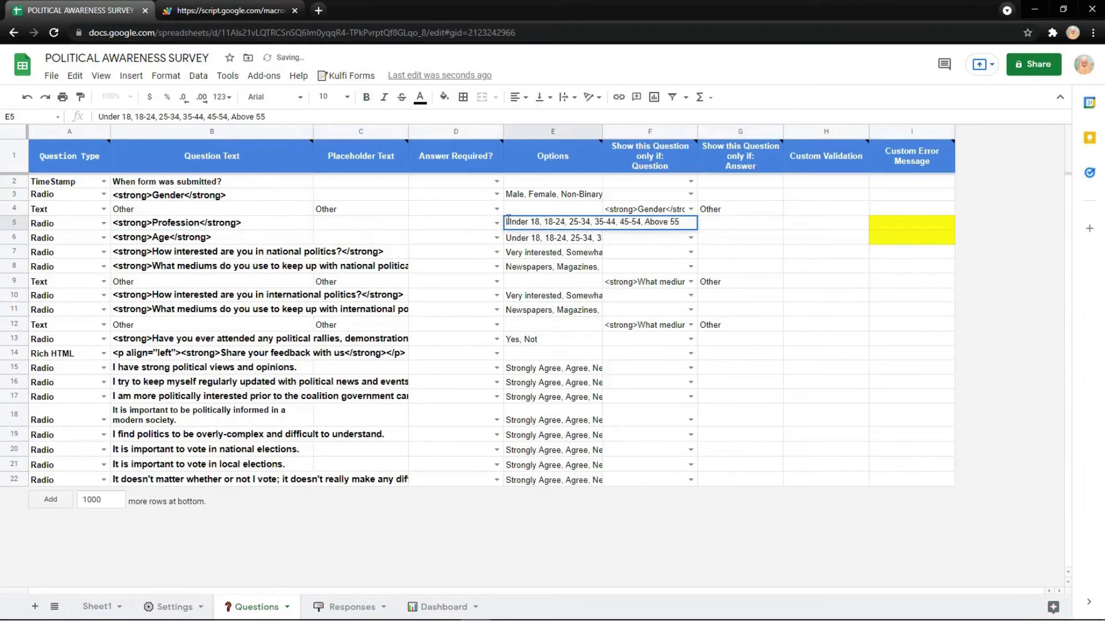
{"action": "key", "text": "ctrl+a"}
{"action": "type", "text": "Emp"}
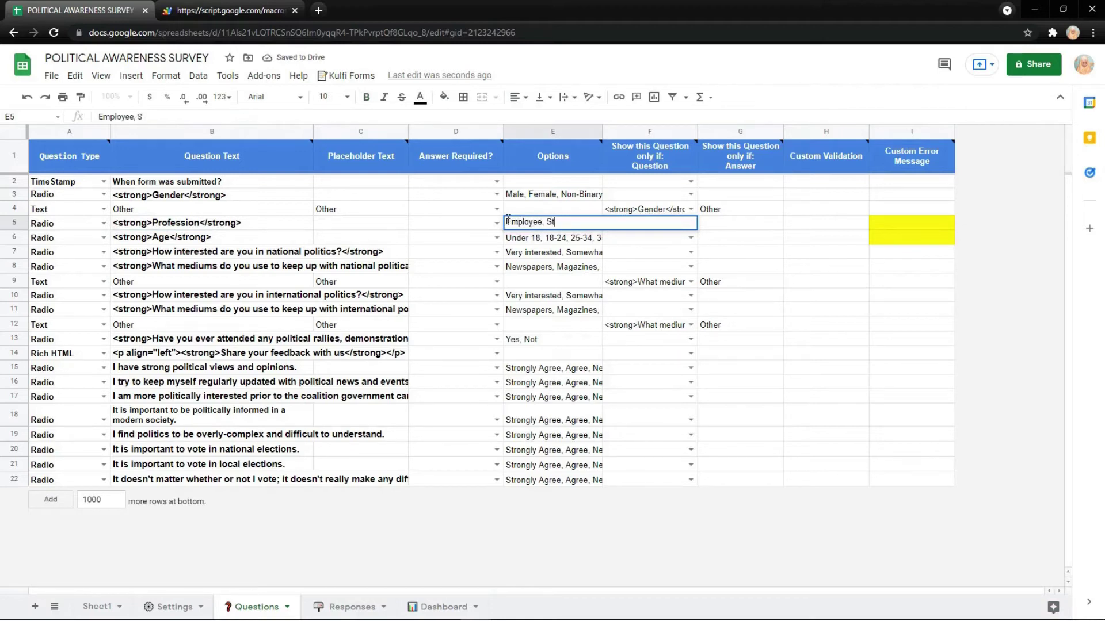
{"action": "type", "text": "tudent, Other"}
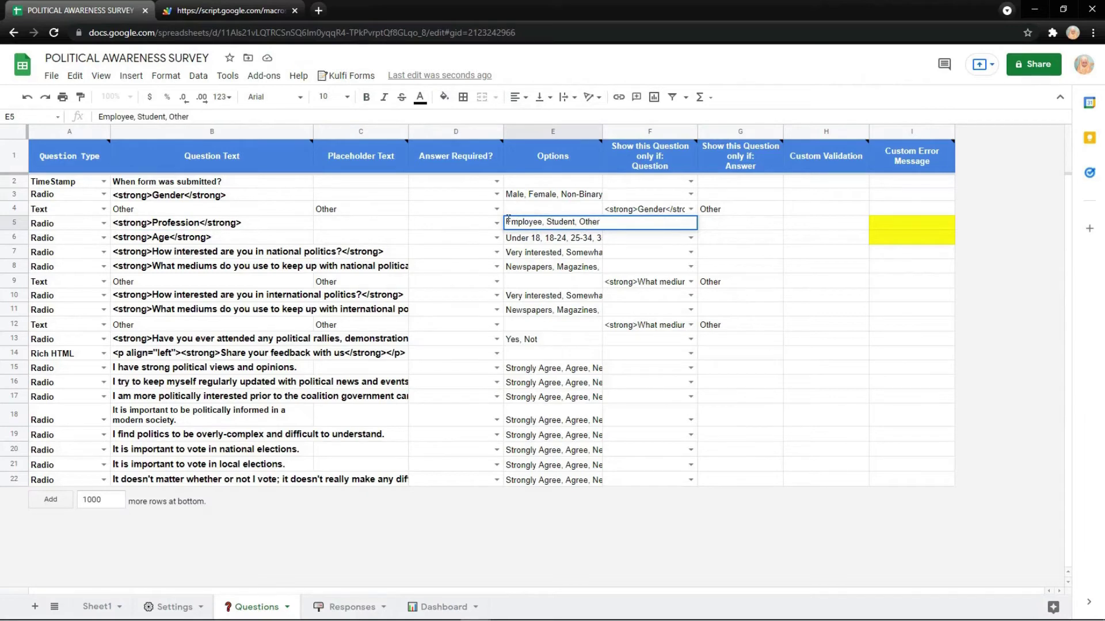
{"action": "key", "text": "Return"}
Reload the survey form and try the new Profession question.
{"action": "left_click", "coordinate": [229, 10]}
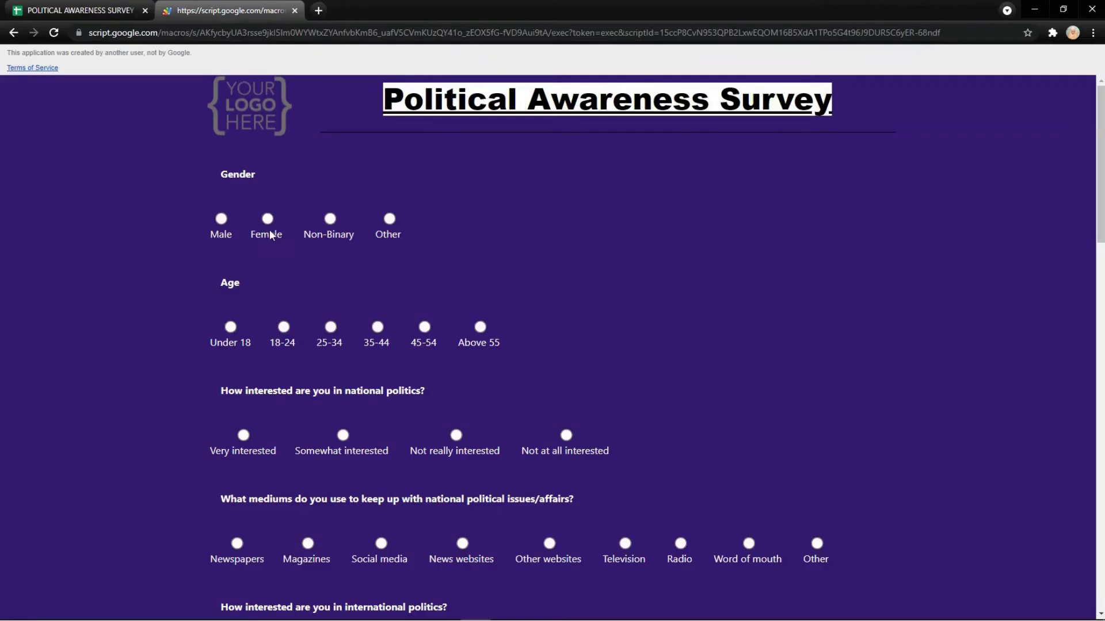
{"action": "key", "text": "F5"}
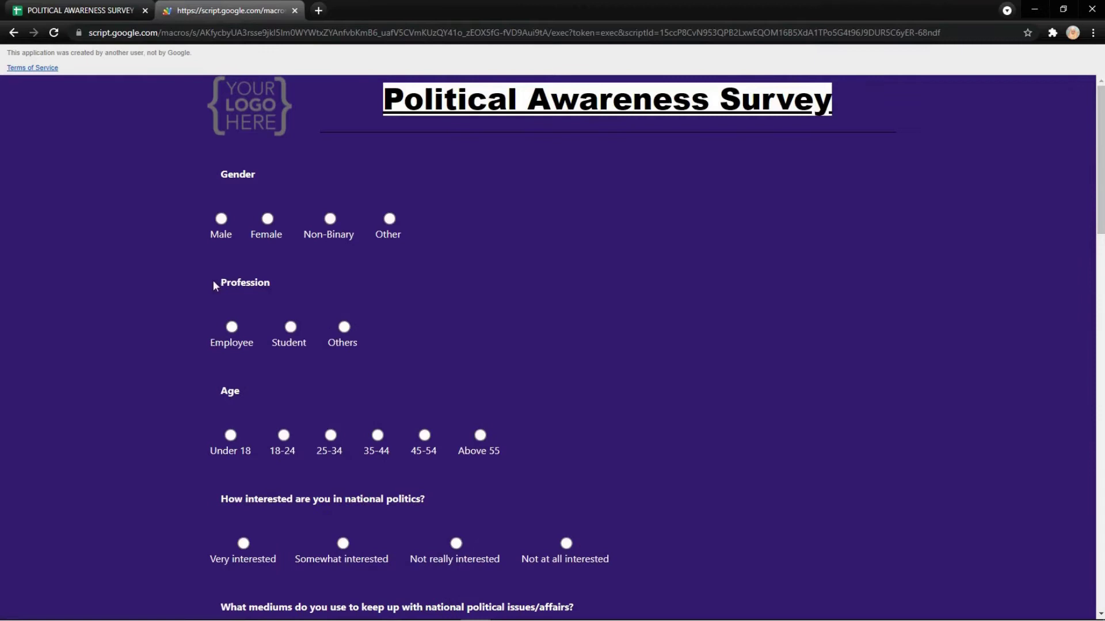
{"action": "left_click_drag", "start_coordinate": [270, 317], "coordinate": [359, 342]}
{"action": "left_click", "coordinate": [343, 327]}
Rename the question to Profession Audience and check it on the reloaded form.
{"action": "left_click", "coordinate": [78, 10]}
{"action": "type", "text": "<strong>Profession </strong>"}
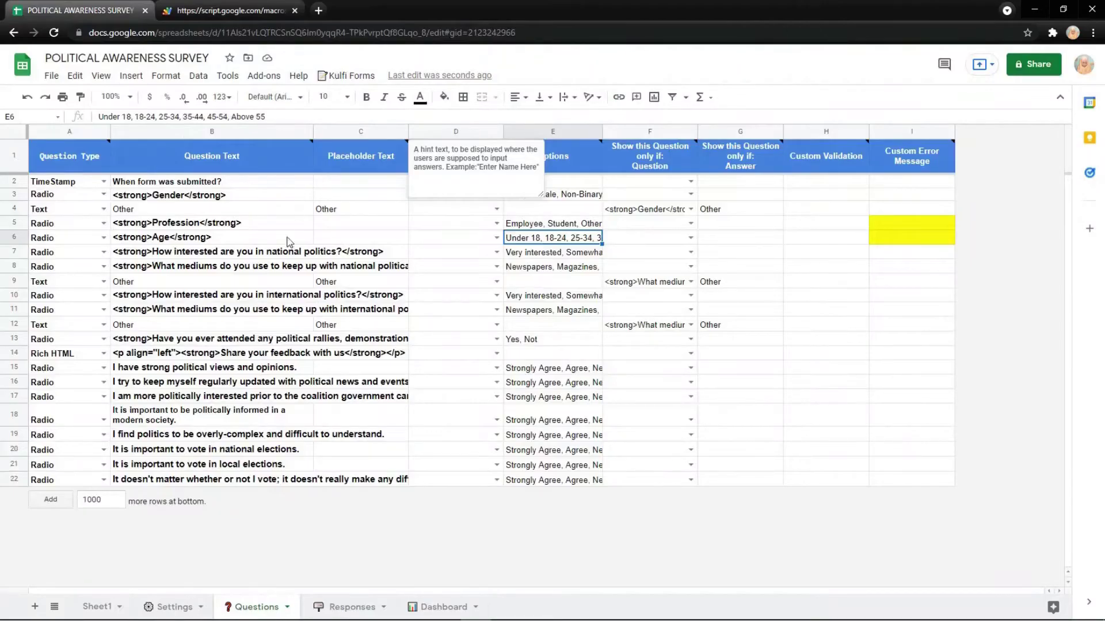
{"action": "type", "text": "Au"}
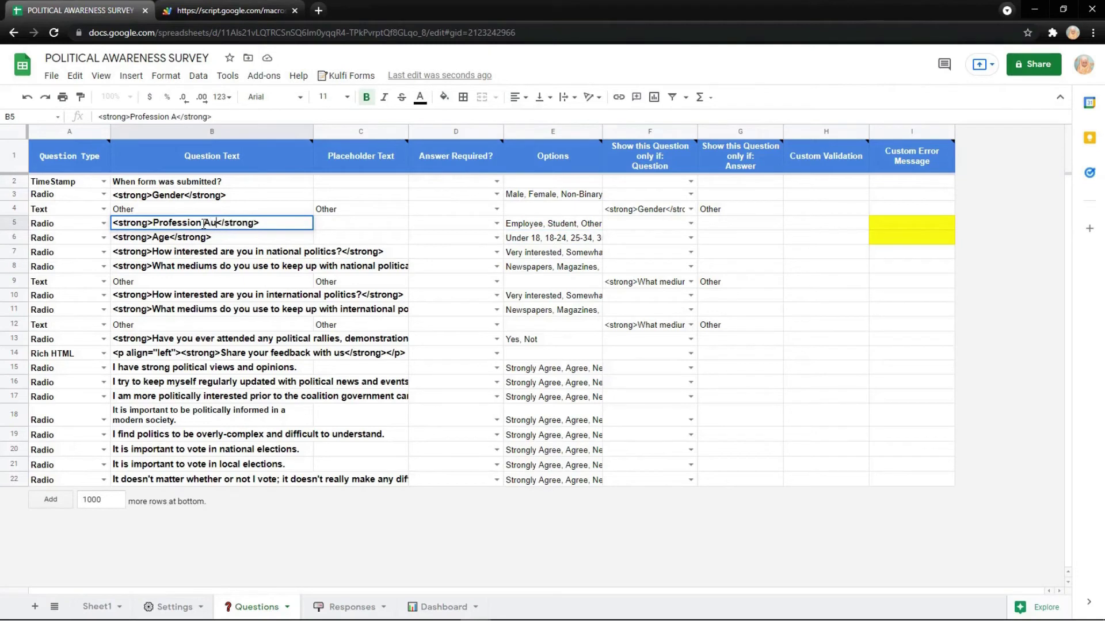
{"action": "type", "text": "dience"}
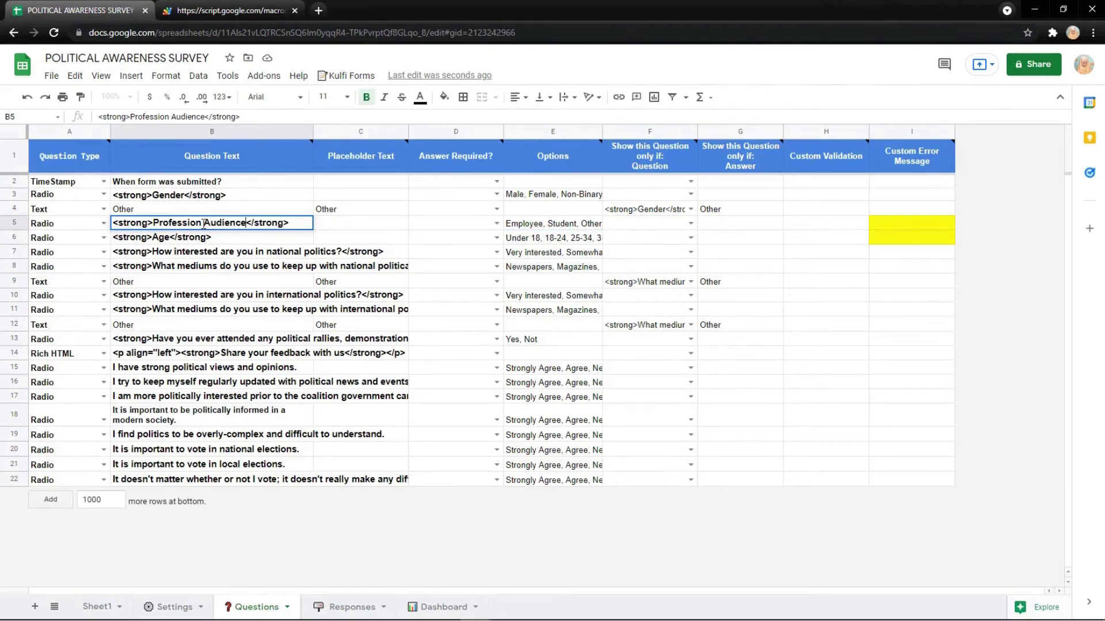
{"action": "left_click", "coordinate": [212, 239]}
{"action": "left_click", "coordinate": [229, 11]}
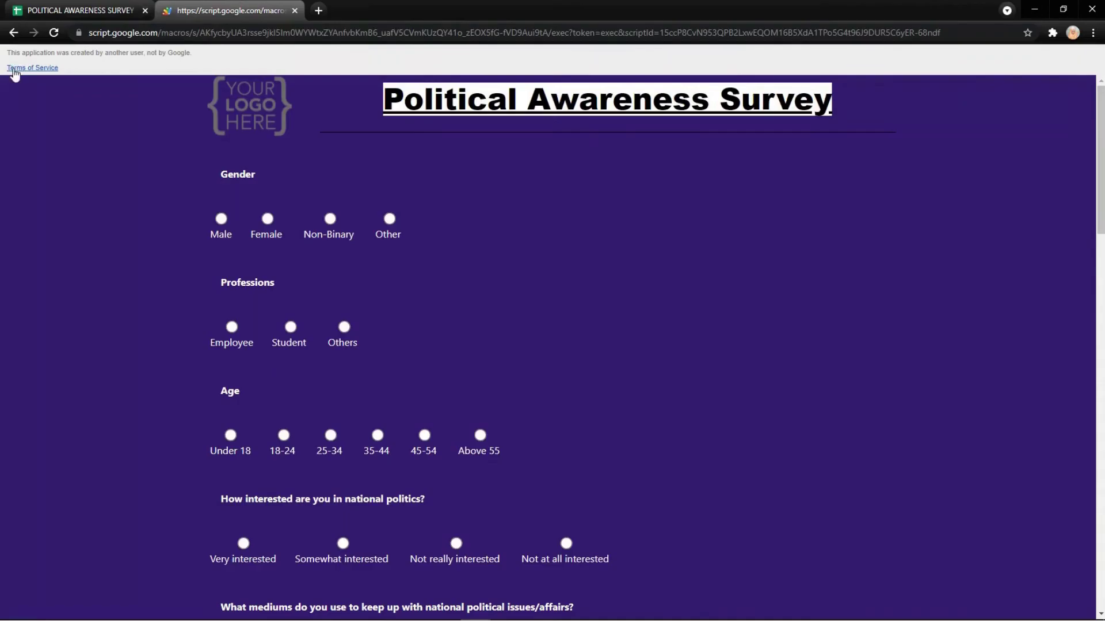
{"action": "left_click", "coordinate": [54, 33]}
{"action": "left_click_drag", "start_coordinate": [223, 282], "coordinate": [329, 275]}
{"action": "left_click", "coordinate": [326, 282]}
{"action": "left_click", "coordinate": [80, 11]}
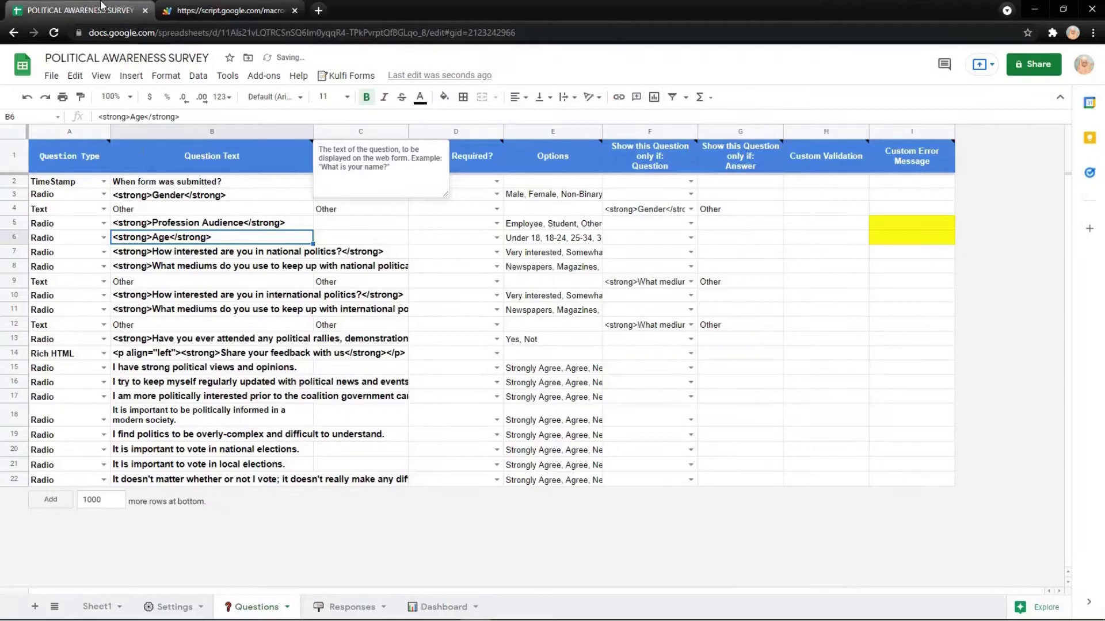
Delete the Profession Audience row and confirm it is gone from the form.
{"action": "right_click", "coordinate": [14, 223]}
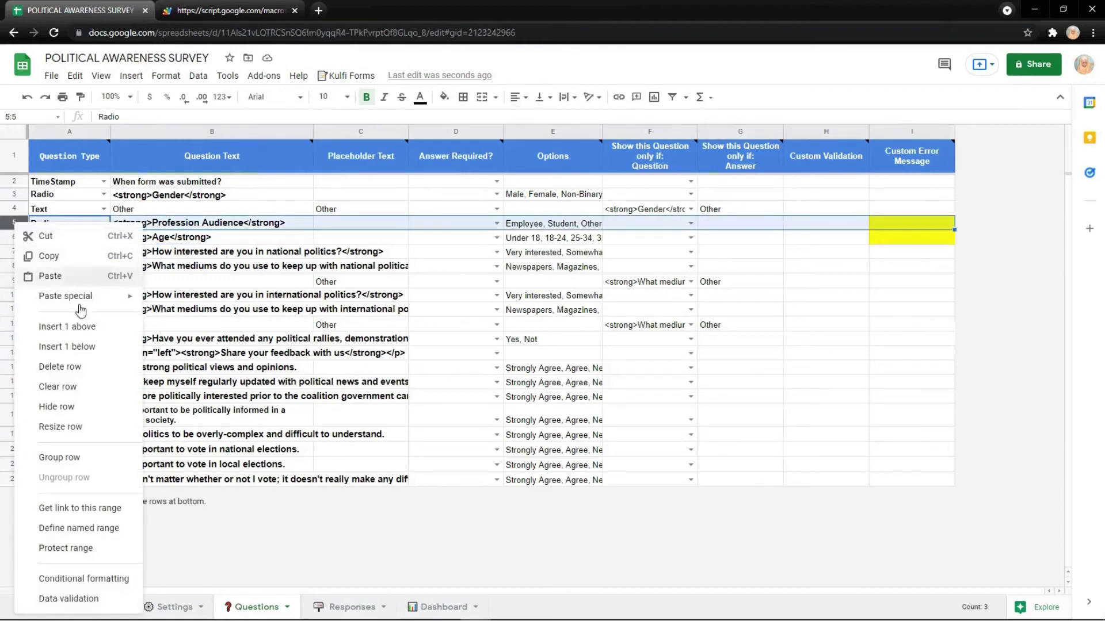
{"action": "left_click", "coordinate": [59, 366]}
{"action": "left_click", "coordinate": [224, 11]}
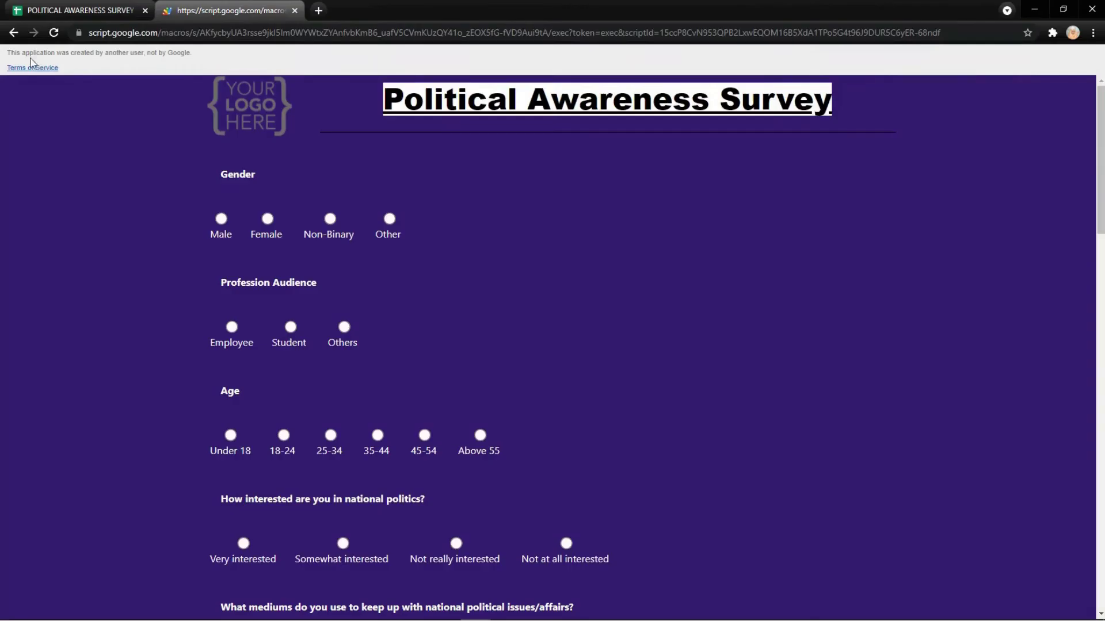
{"action": "left_click", "coordinate": [54, 33]}
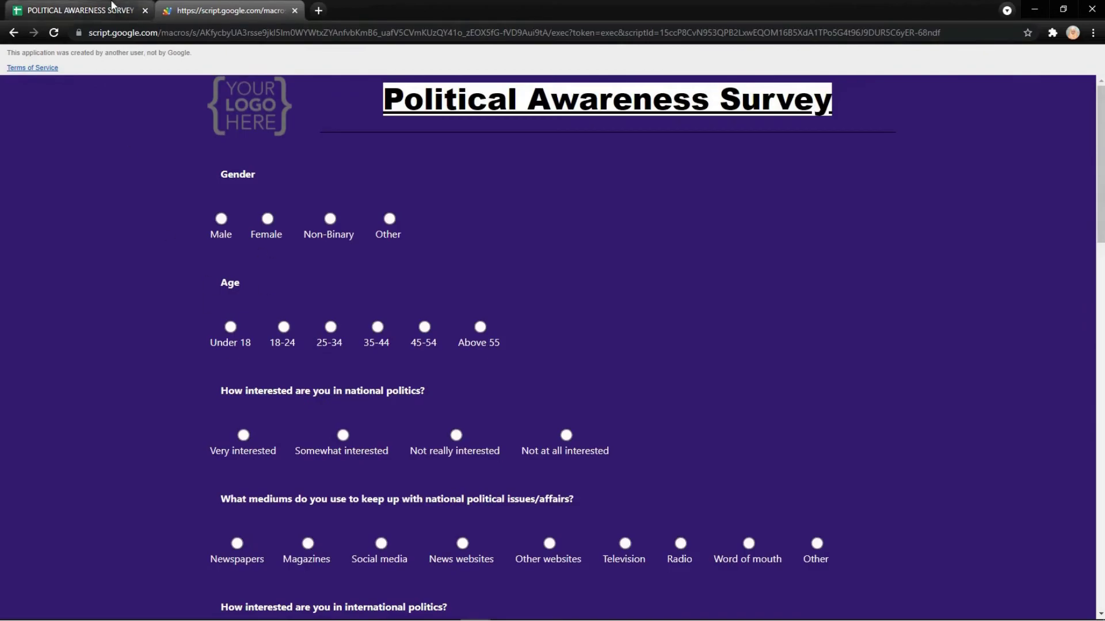
{"action": "left_click", "coordinate": [79, 11]}
Set background-color to yellow in the Form Title HTML (B8), then reload the form.
{"action": "left_click", "coordinate": [172, 607]}
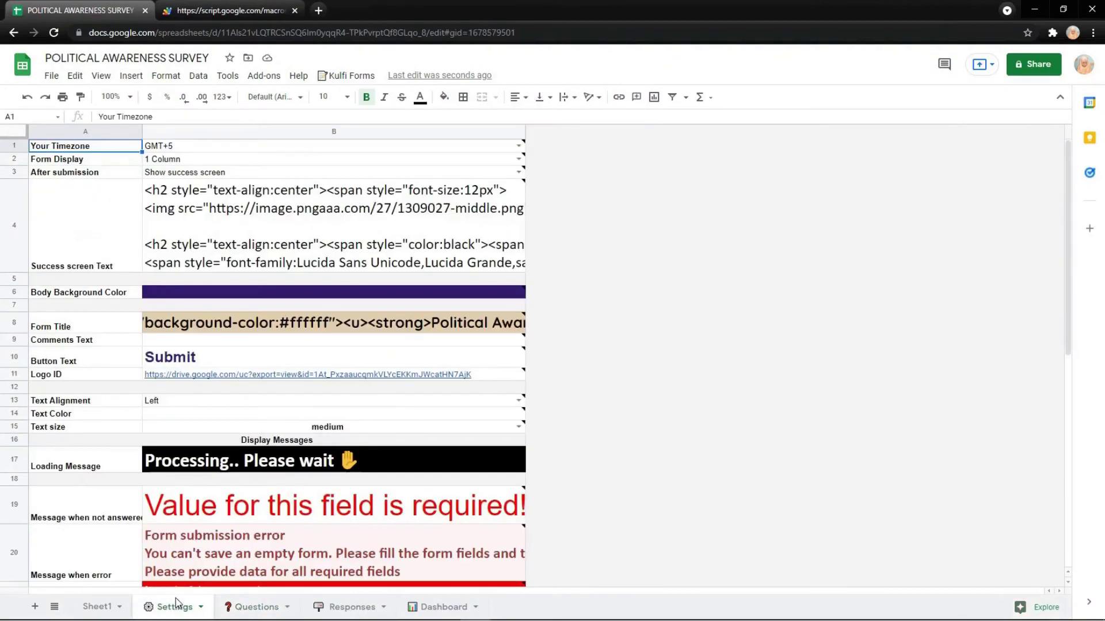
{"action": "double_click", "coordinate": [321, 322]}
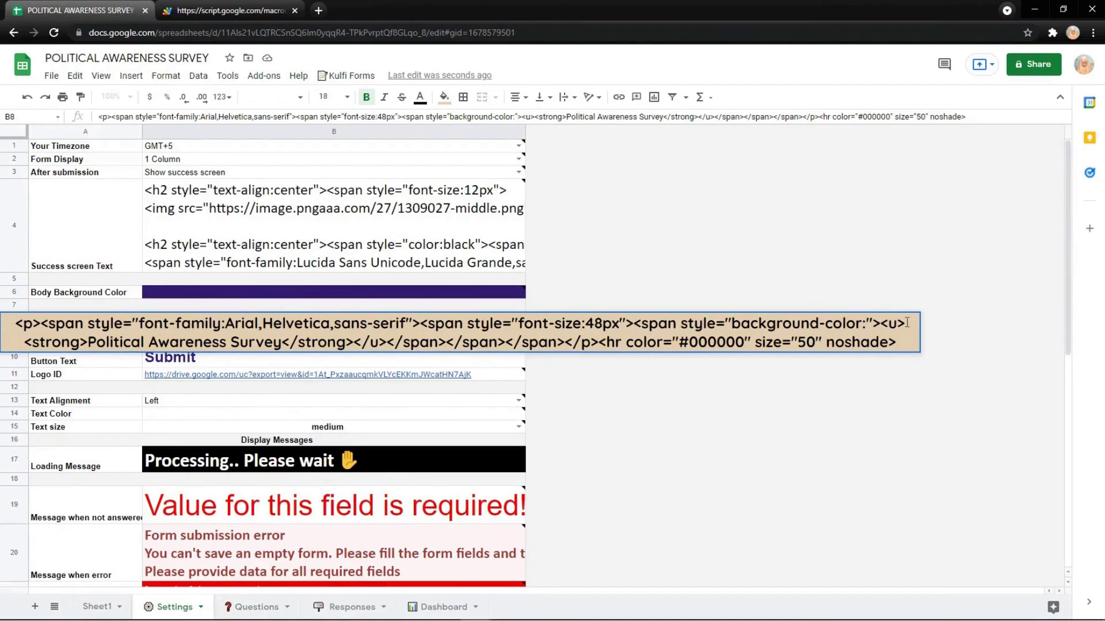
{"action": "type", "text": "yellow"}
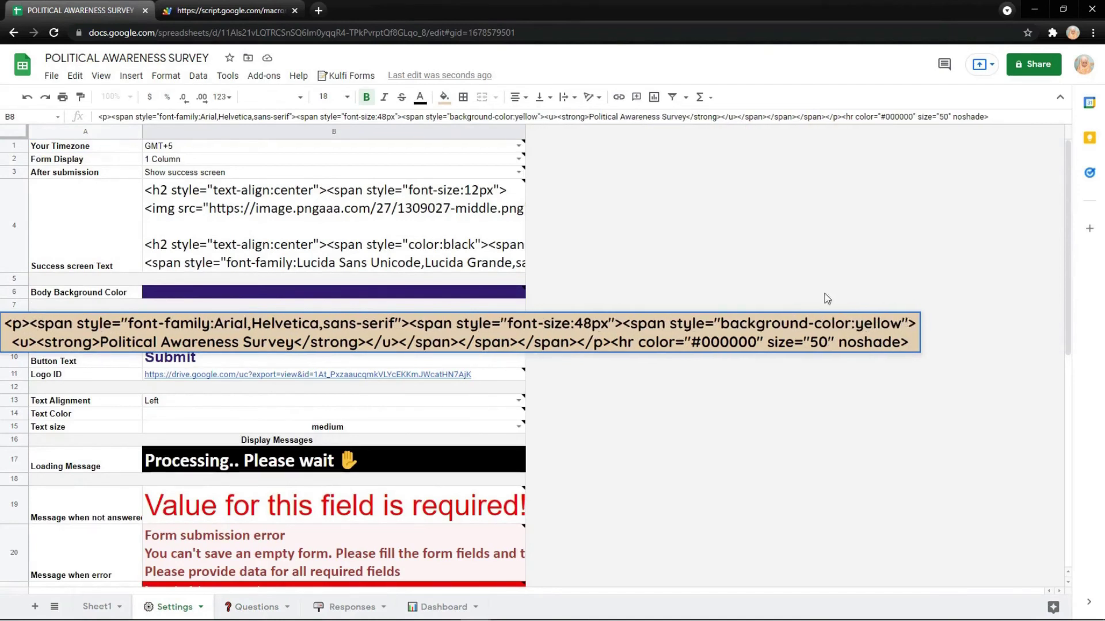
{"action": "left_click", "coordinate": [824, 294]}
{"action": "left_click", "coordinate": [229, 10]}
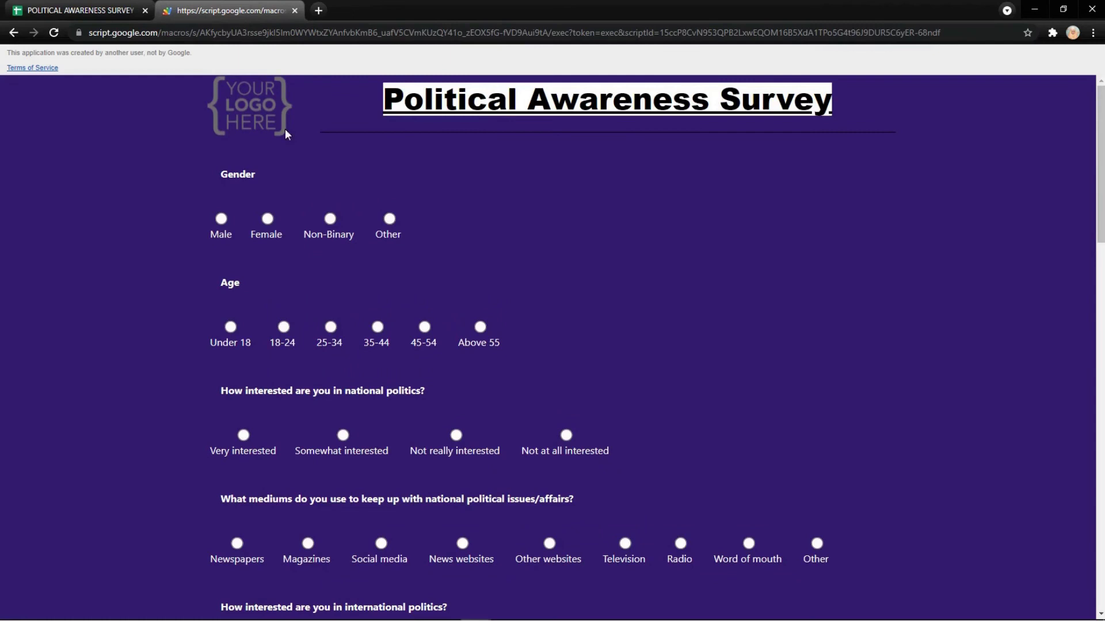
{"action": "key", "text": "F5"}
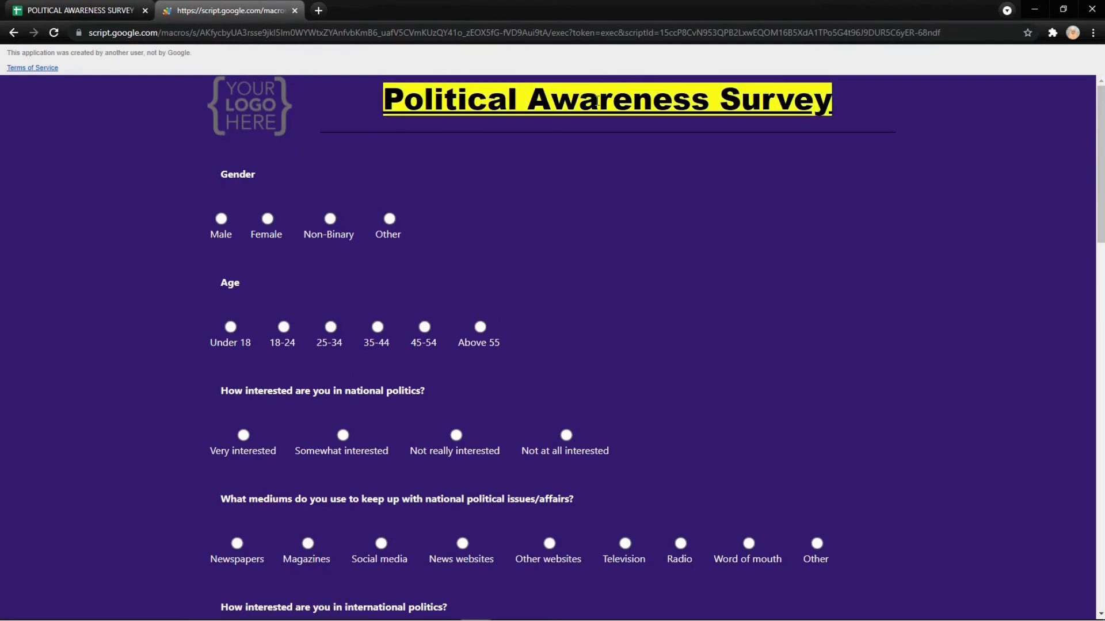